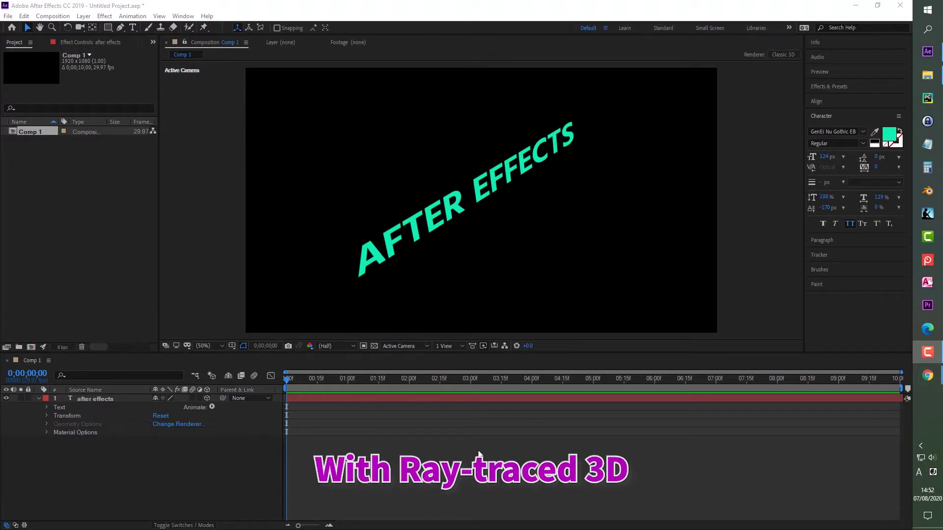
Set the composition's 3D renderer to Ray-traced 3D
left_click(204, 408)
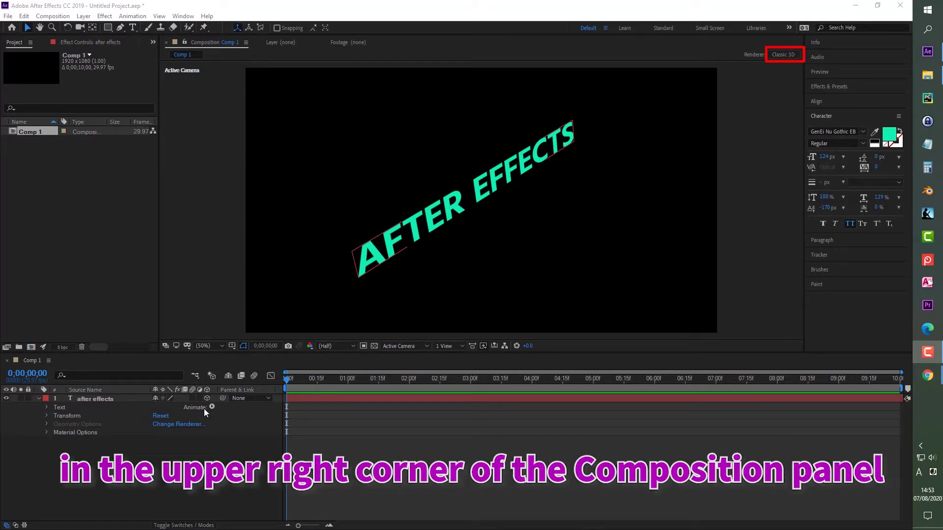
left_click(361, 318)
left_click(788, 56)
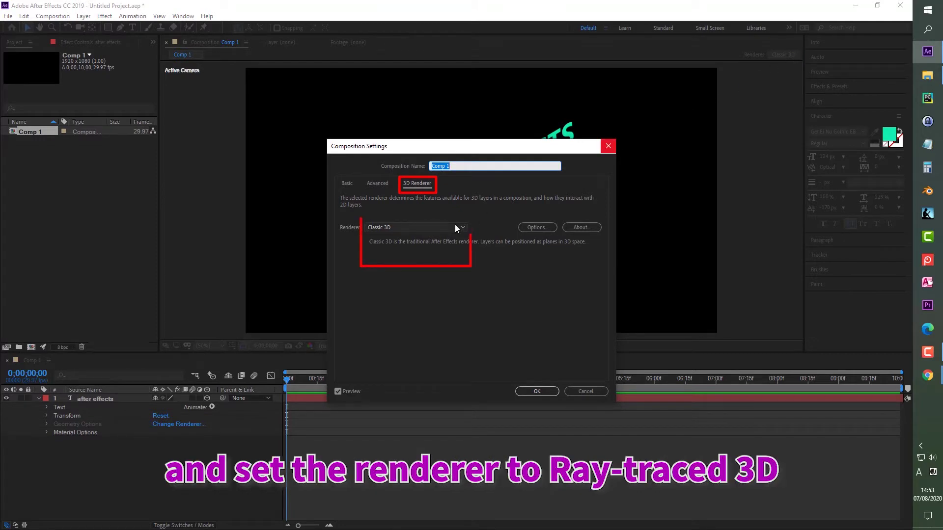
left_click(435, 226)
left_click(431, 255)
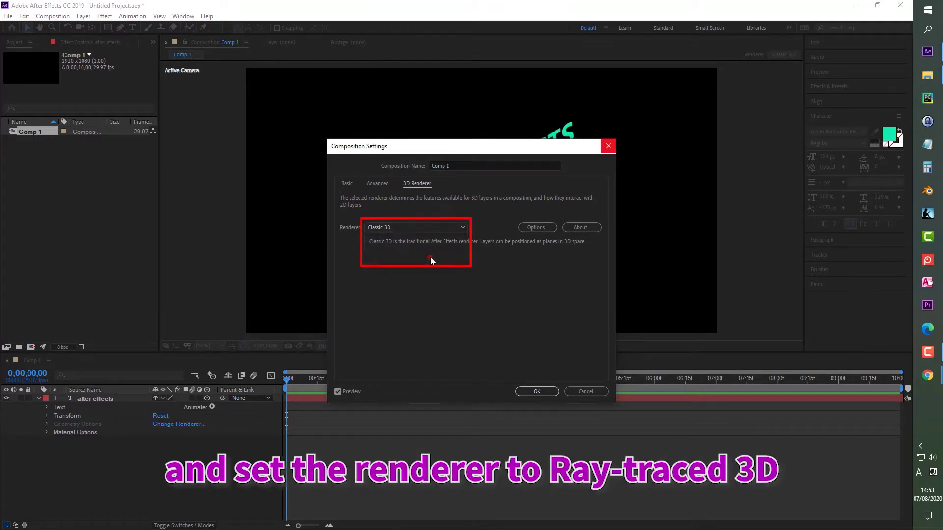
Use ray-tracing quality 3 and the Box anti-aliasing filter in the Ray-traced 3D renderer options, and apply the composition settings
left_click(536, 230)
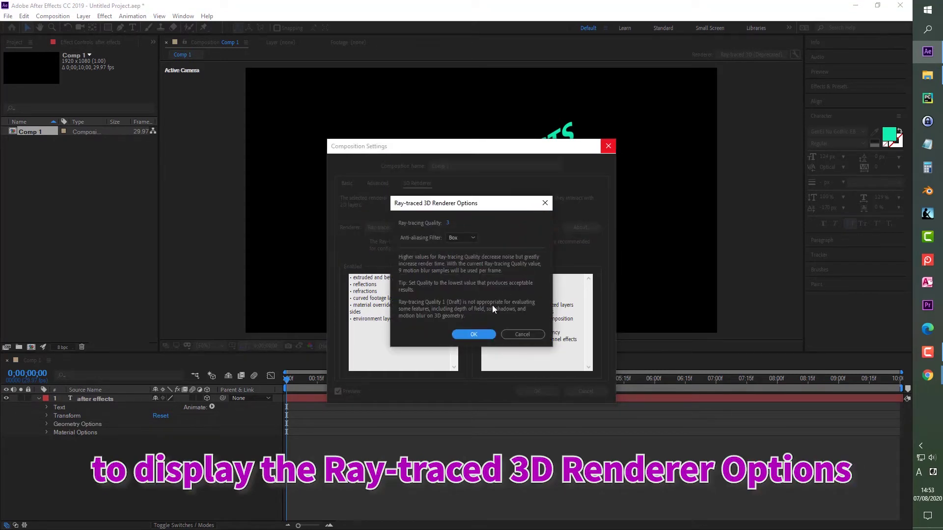
left_click(447, 223)
left_click(448, 224)
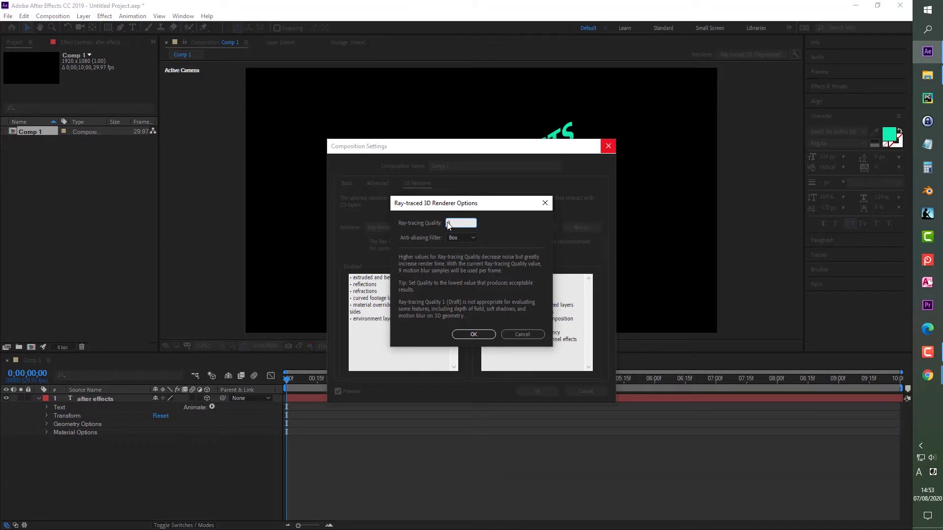
left_click(462, 238)
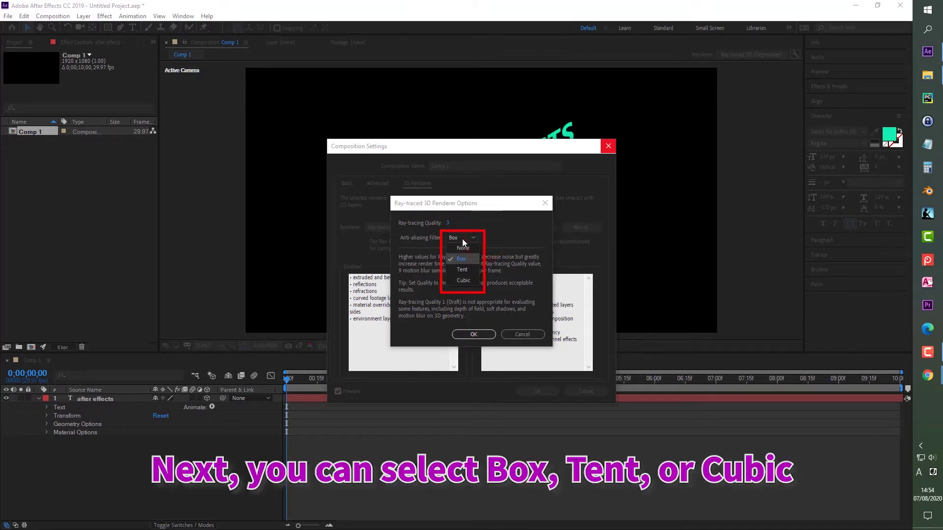
key("Down")
key("Down")
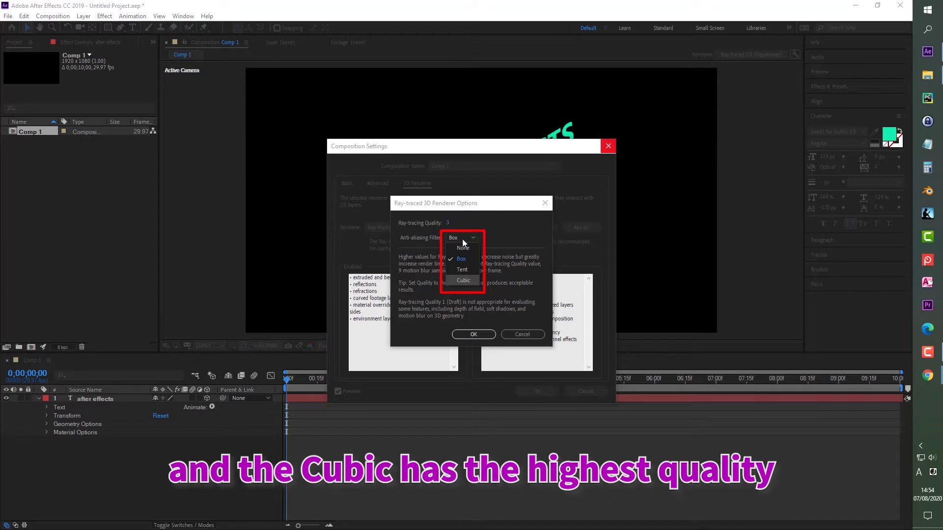
left_click(470, 260)
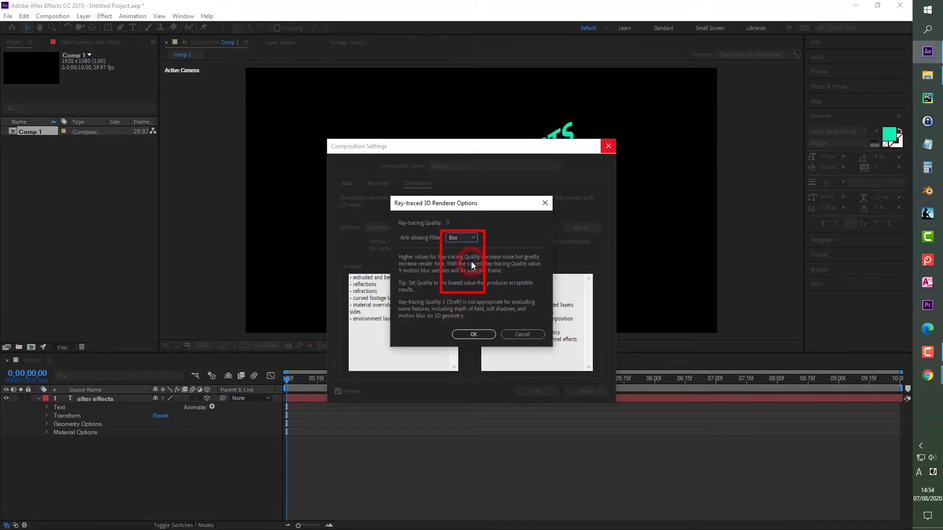
left_click(472, 334)
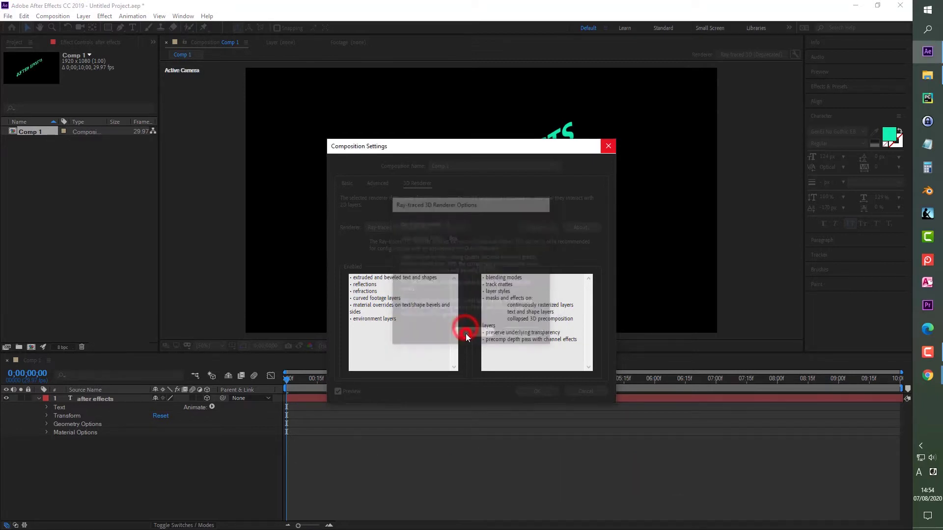
left_click(536, 391)
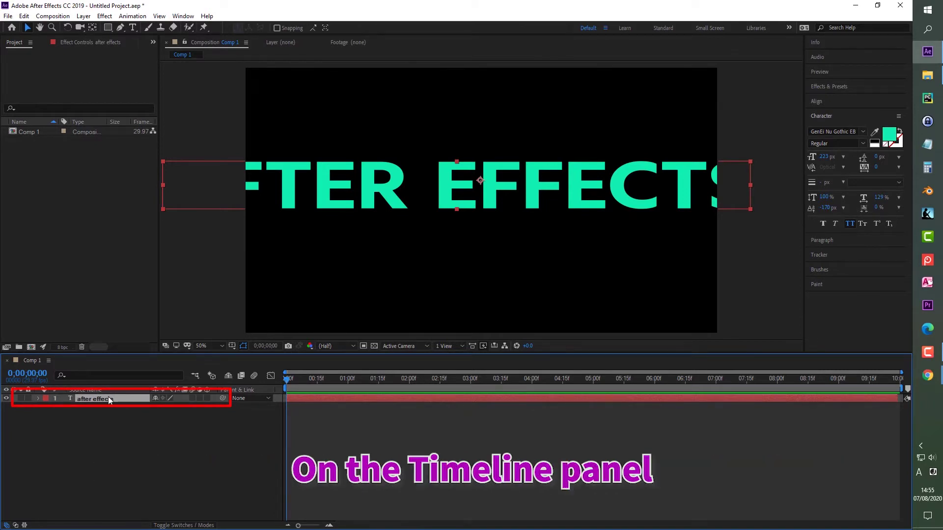
Make the "after effects" text layer 3D and set its extrusion depth to 37
left_click(38, 398)
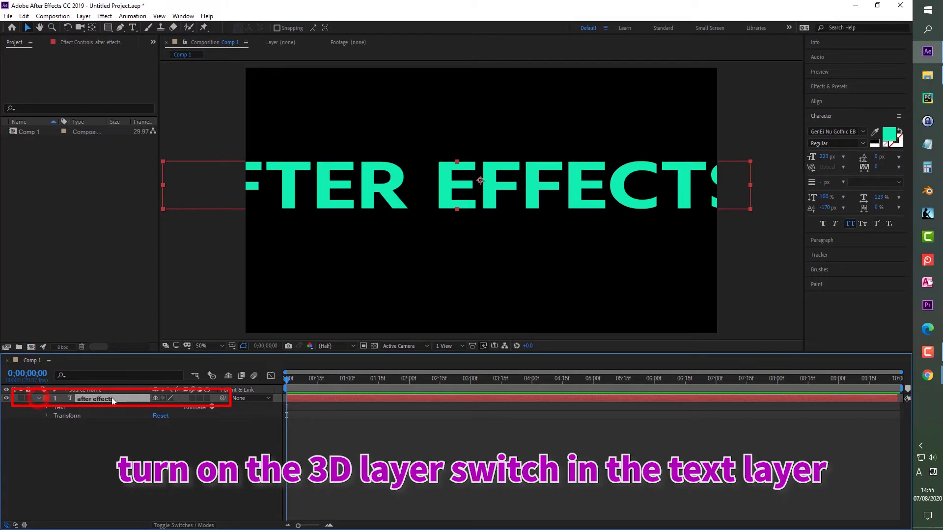
left_click(207, 399)
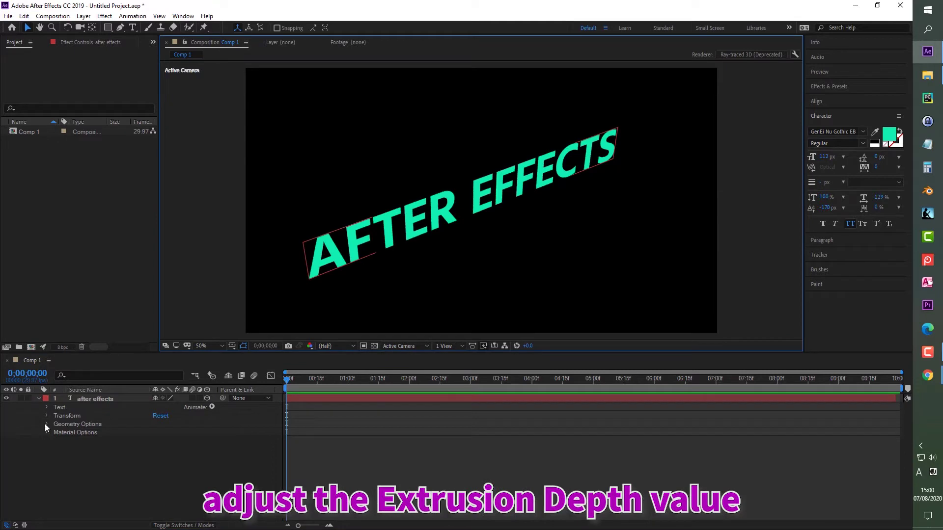
left_click(45, 423)
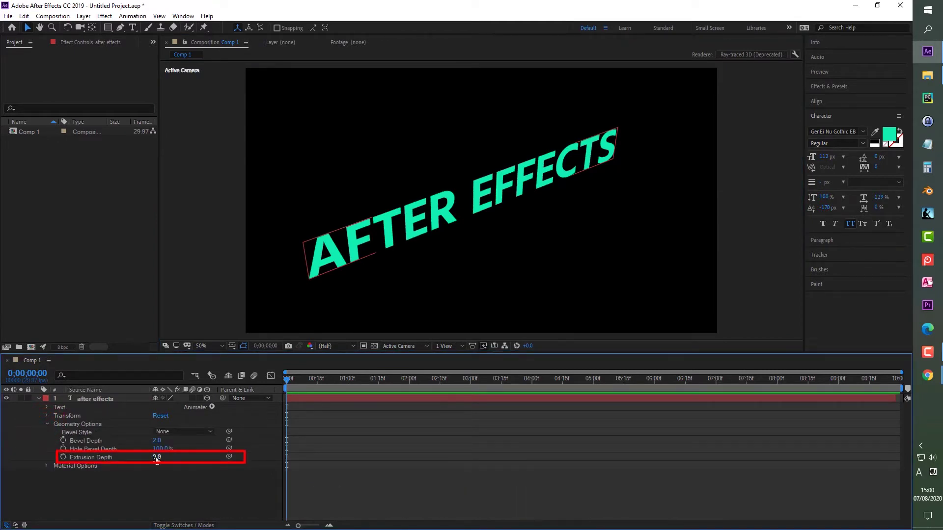
left_click_drag(156, 458, 183, 463)
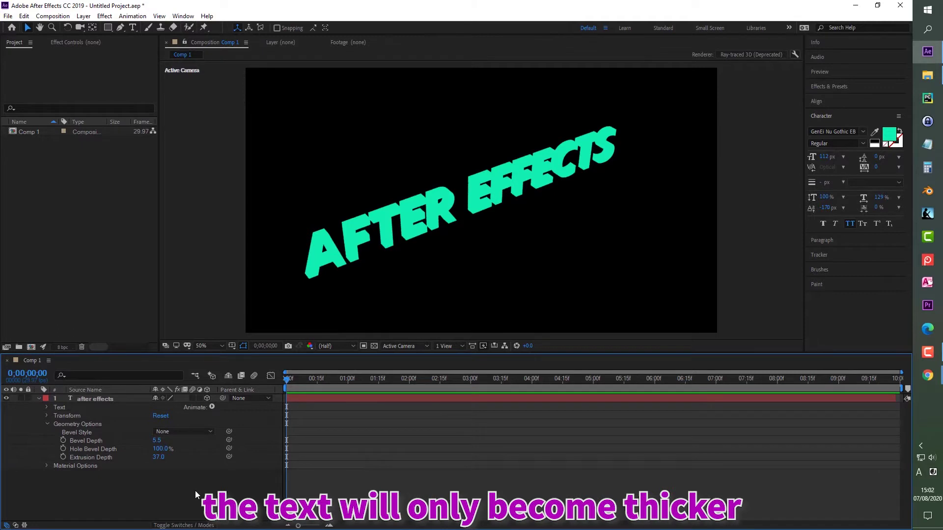
Add a blue parallel light at 100% intensity that casts shadows, and place it just below the word EFFECTS
right_click(196, 490)
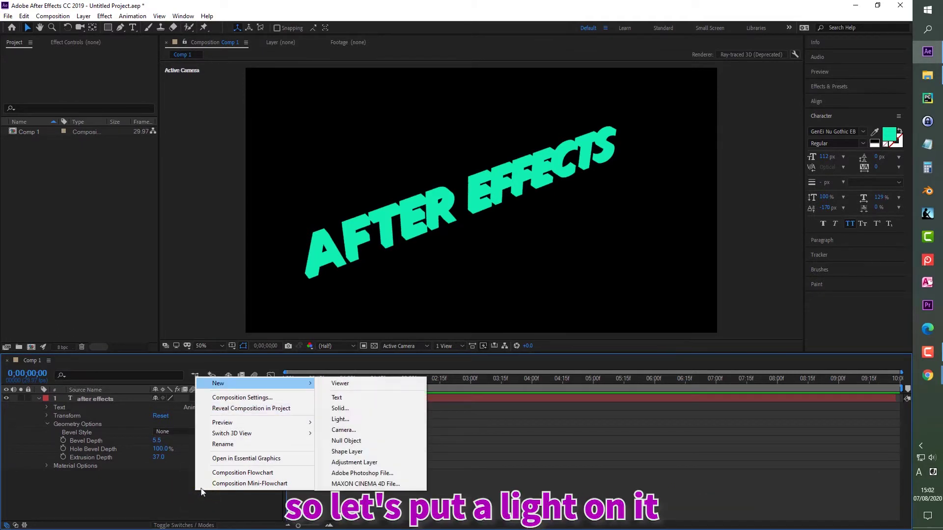
left_click(356, 419)
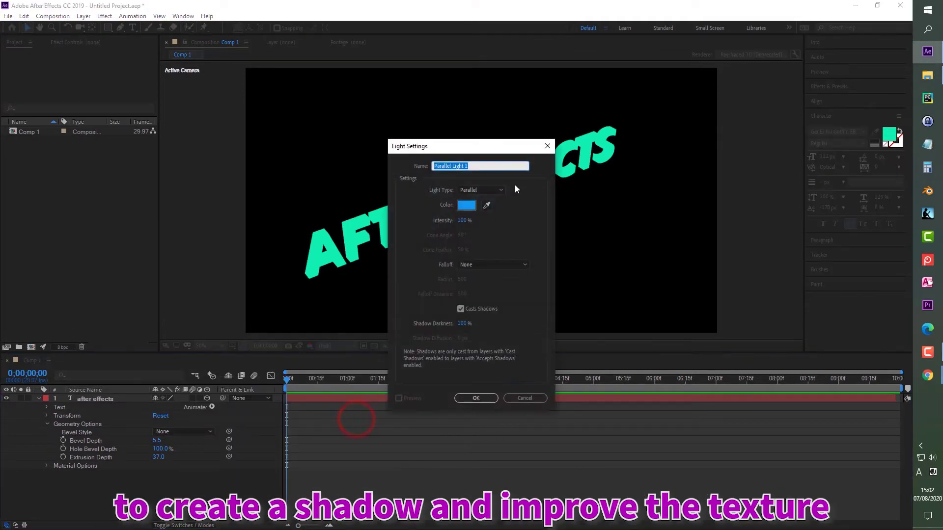
left_click(484, 399)
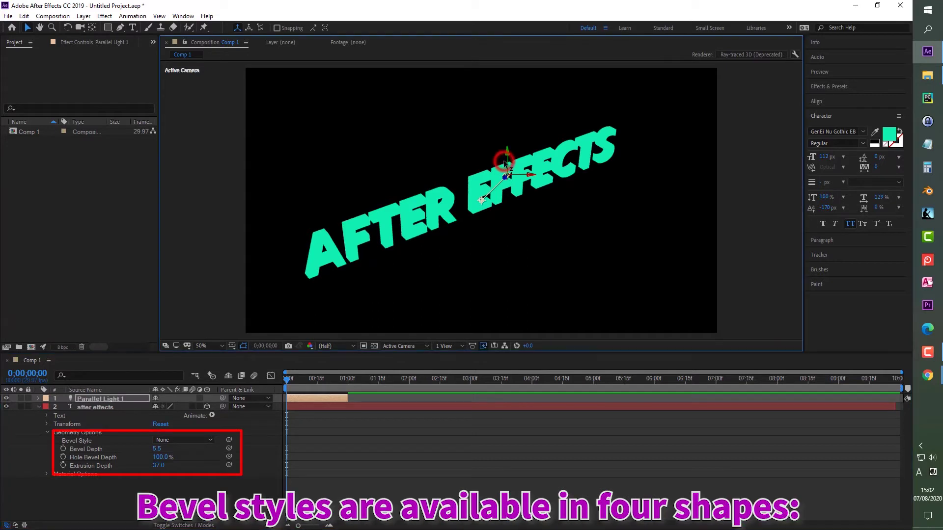
left_click_drag(504, 162, 504, 164)
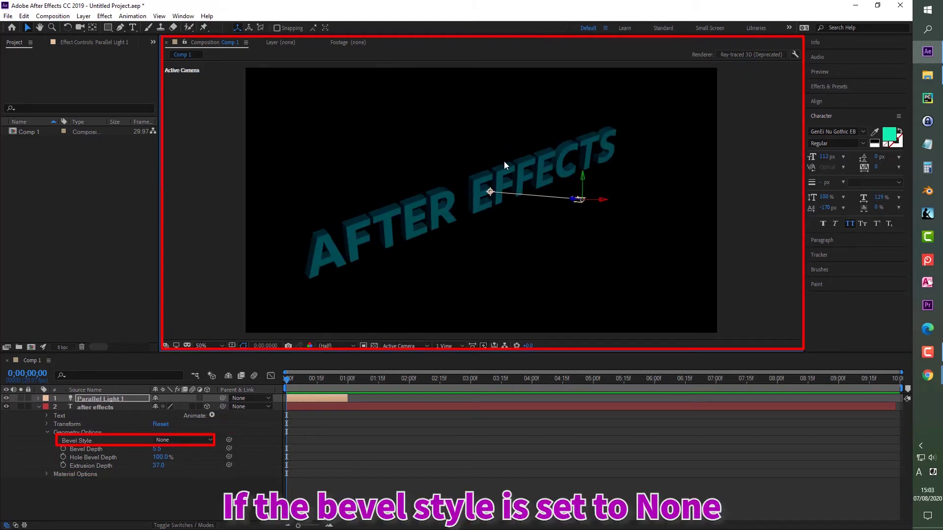
Try the Angular and Concave bevel styles on the 3D text
left_click(179, 439)
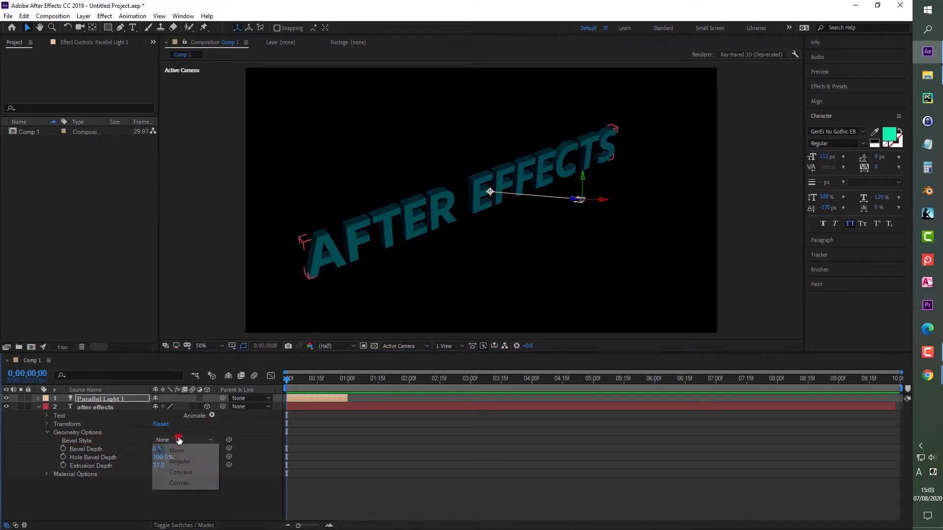
key("Down")
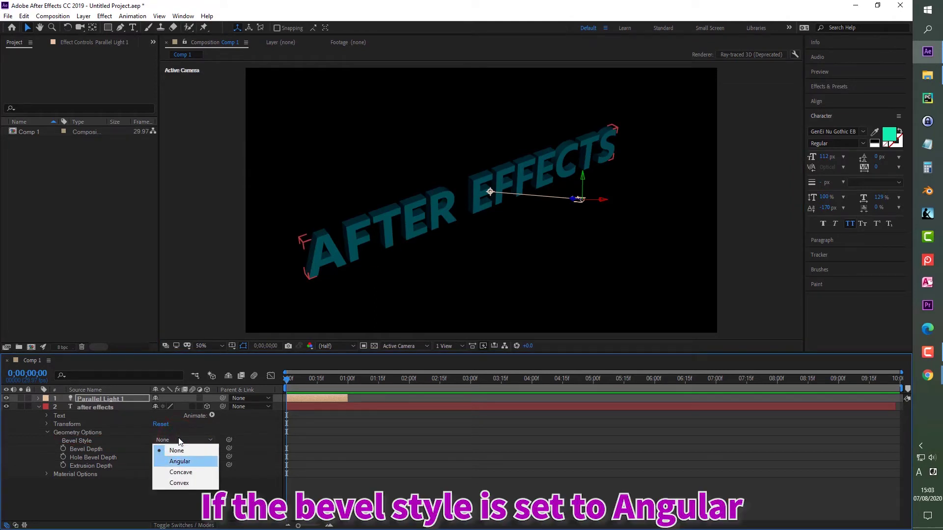
left_click(183, 461)
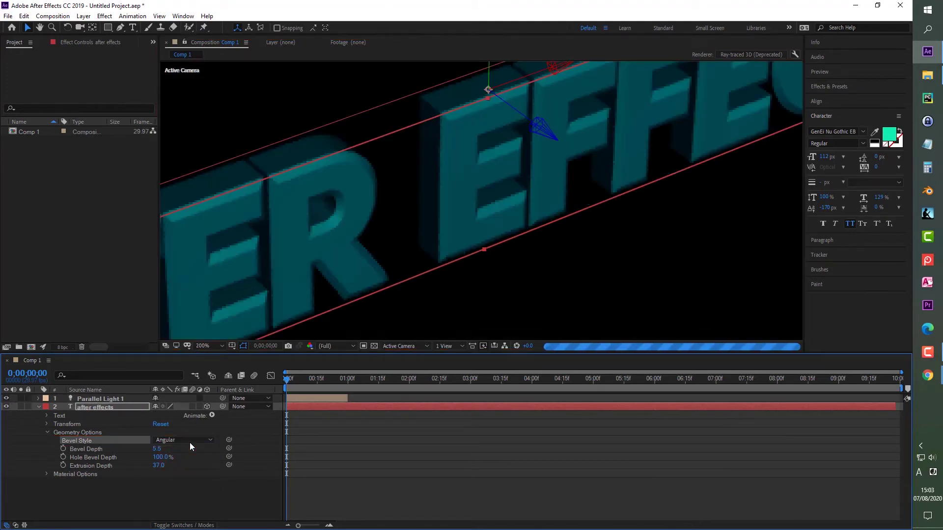
left_click(189, 442)
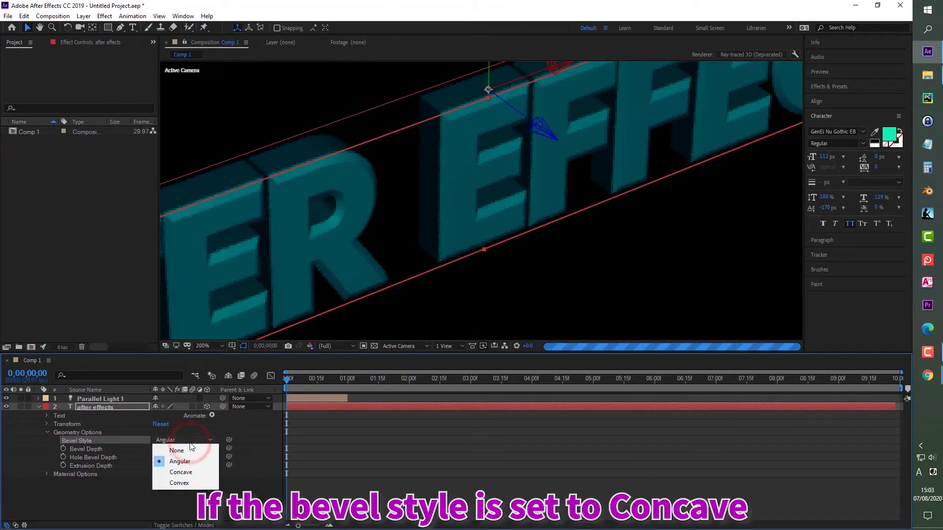
left_click(181, 472)
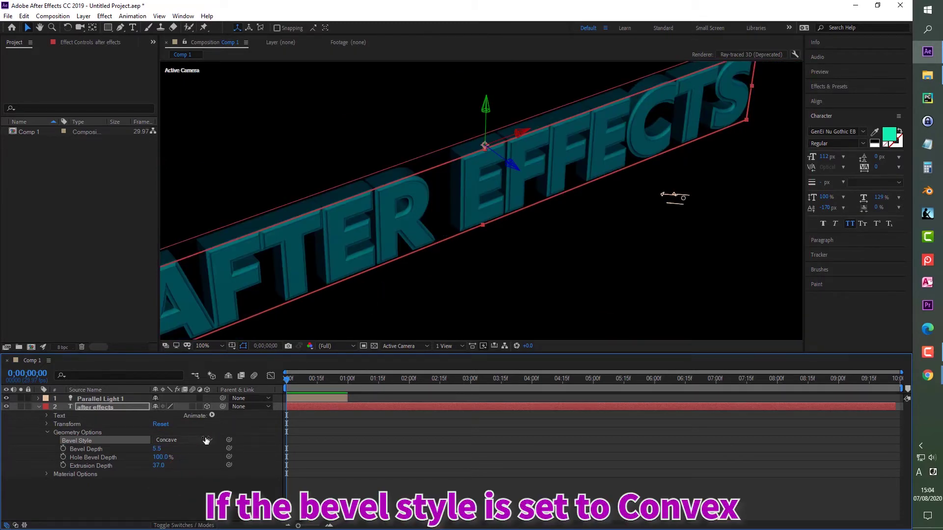
Set the 3D text's bevel style to Convex and its bevel depth to 4.0
left_click(206, 441)
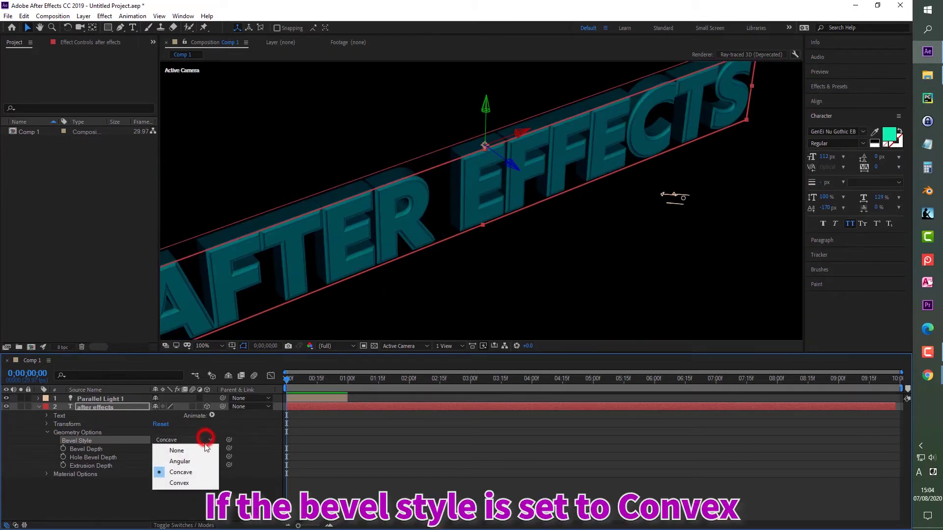
left_click(200, 483)
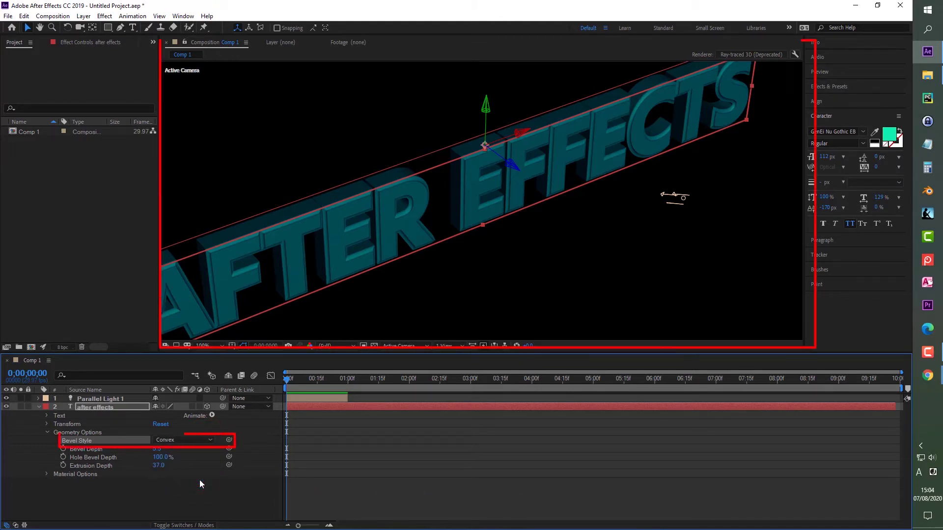
left_click(404, 263)
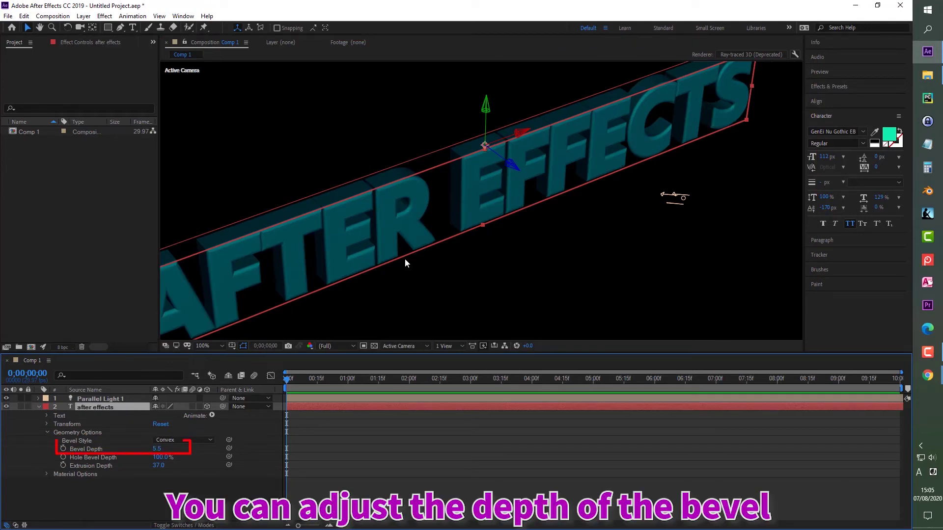
left_click(156, 449)
type("4.0")
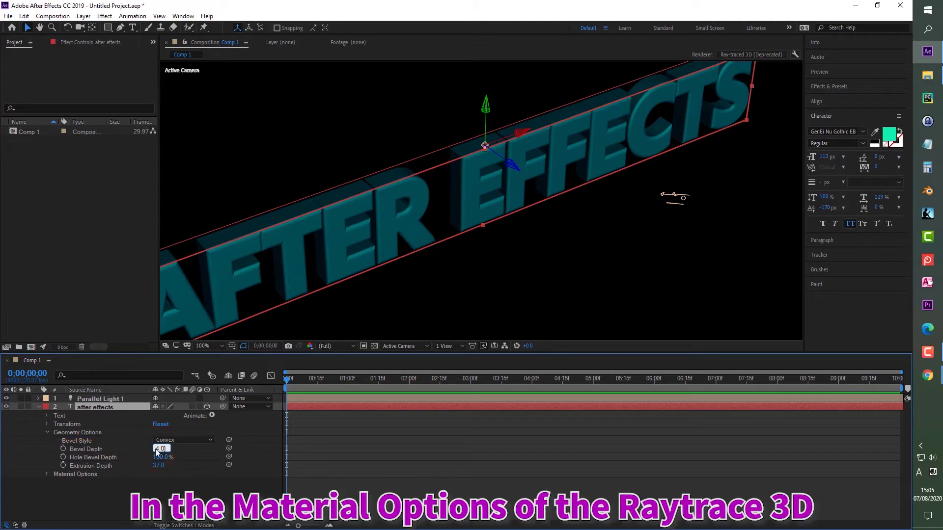
left_click(192, 485)
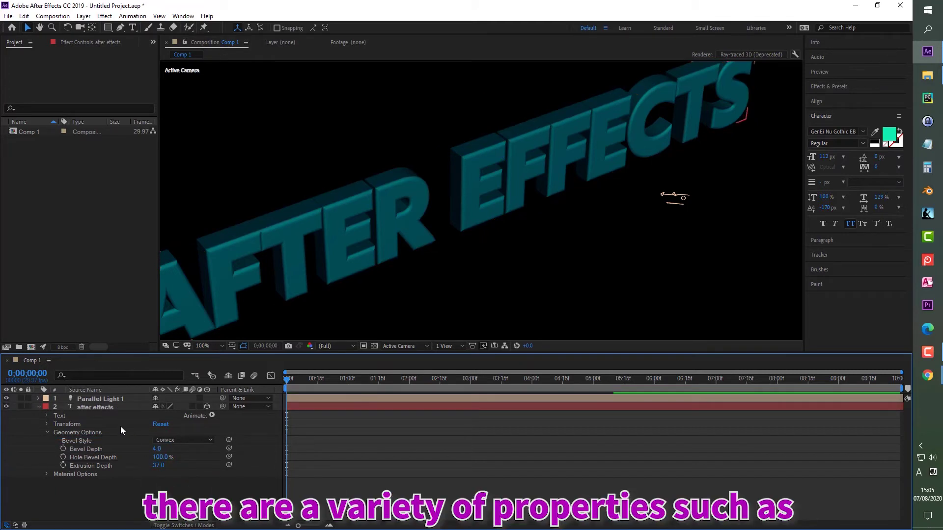
Set the 3D text material's transparency to 68% and its index of refraction to 1.56
scroll(398, 222, "down", 2)
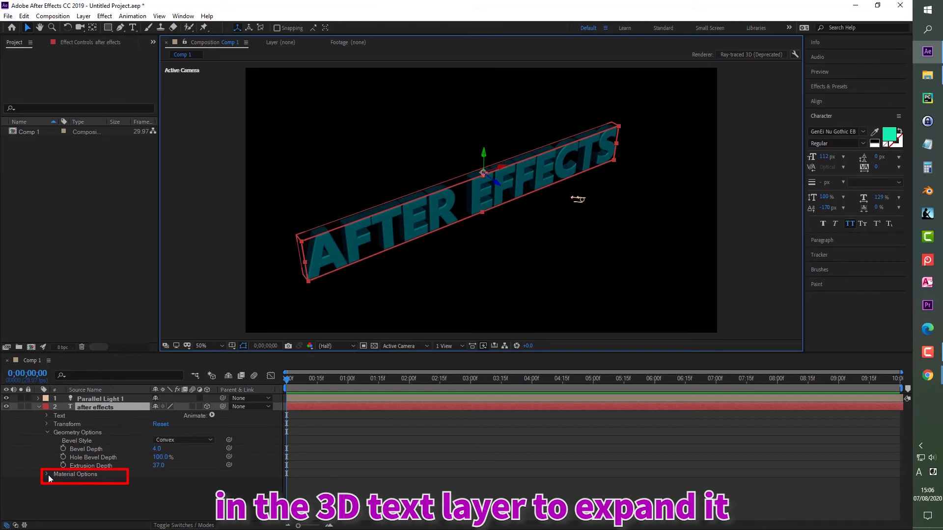
left_click(48, 476)
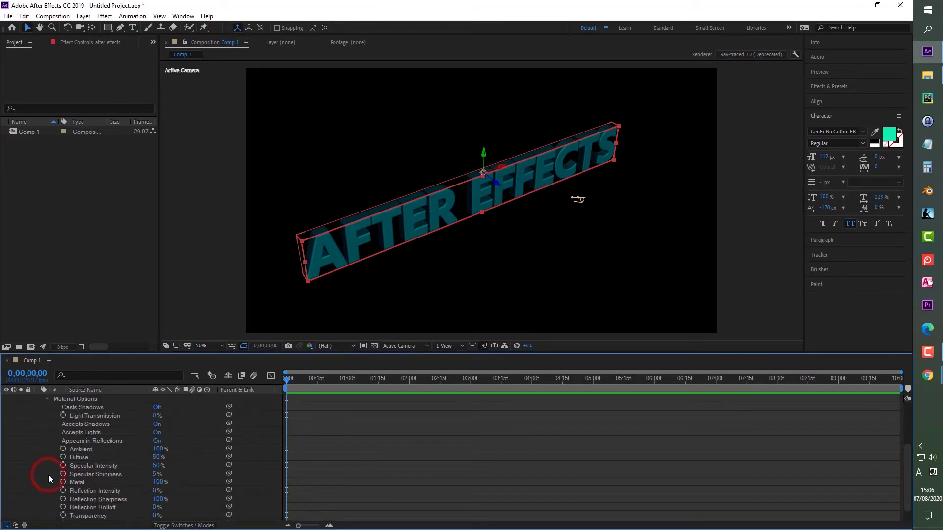
scroll(97, 500, "down", 1)
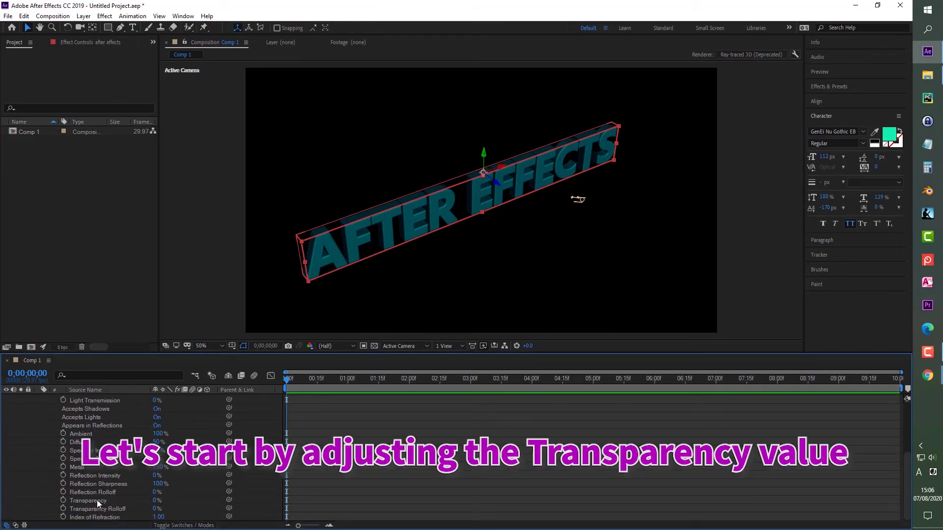
left_click(96, 500)
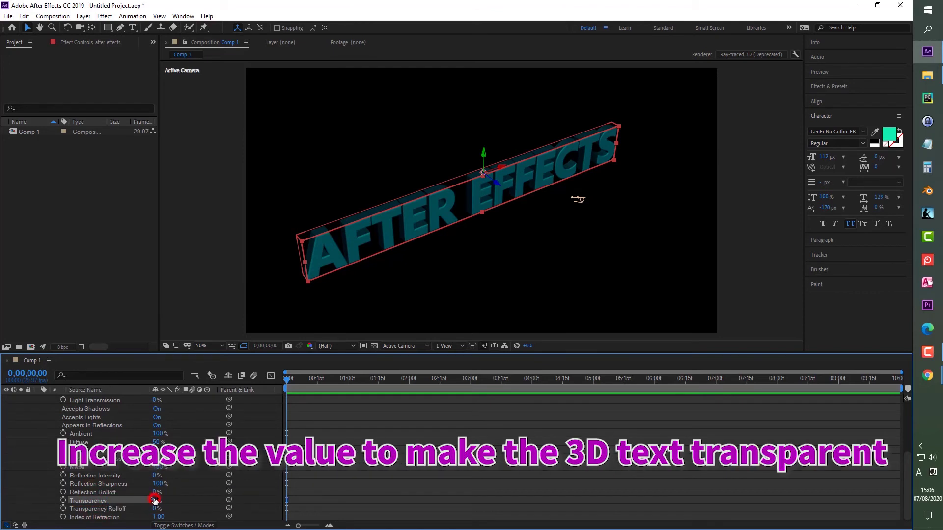
left_click_drag(156, 500, 189, 508)
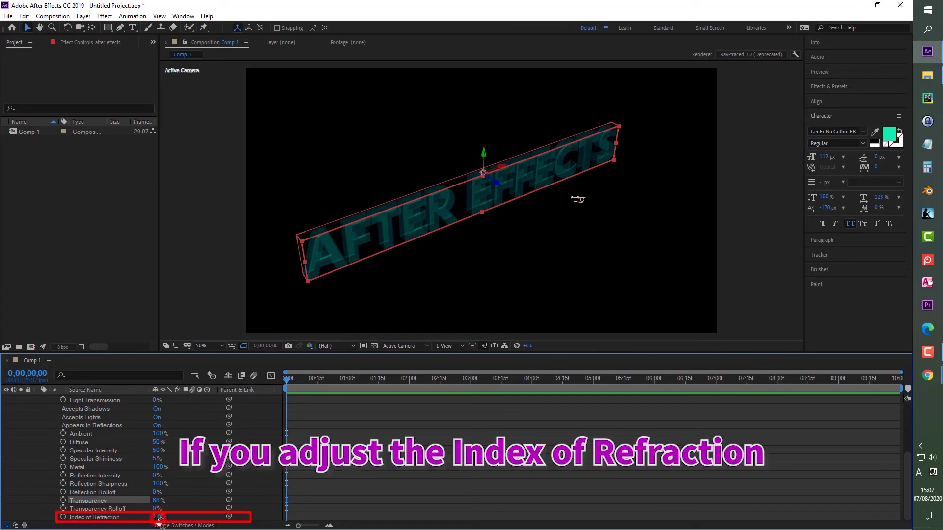
left_click_drag(159, 520, 187, 519)
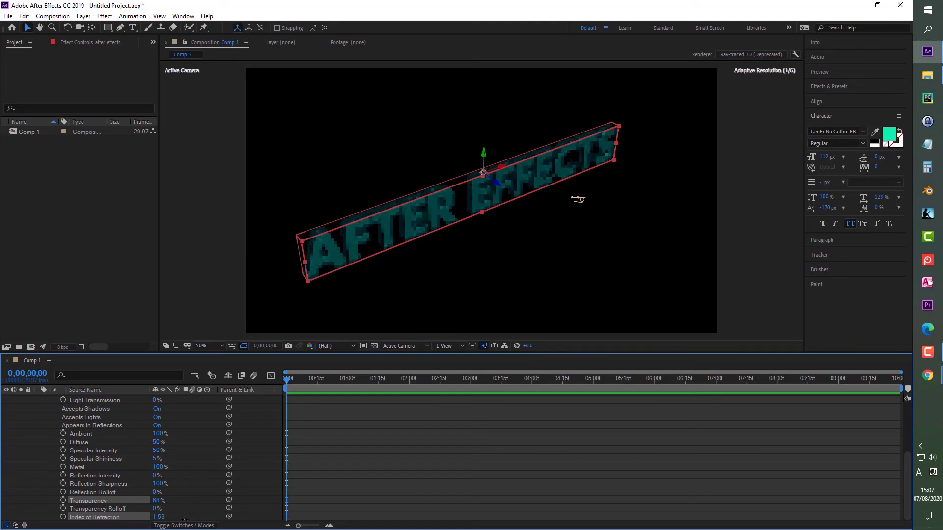
left_click_drag(189, 519, 184, 520)
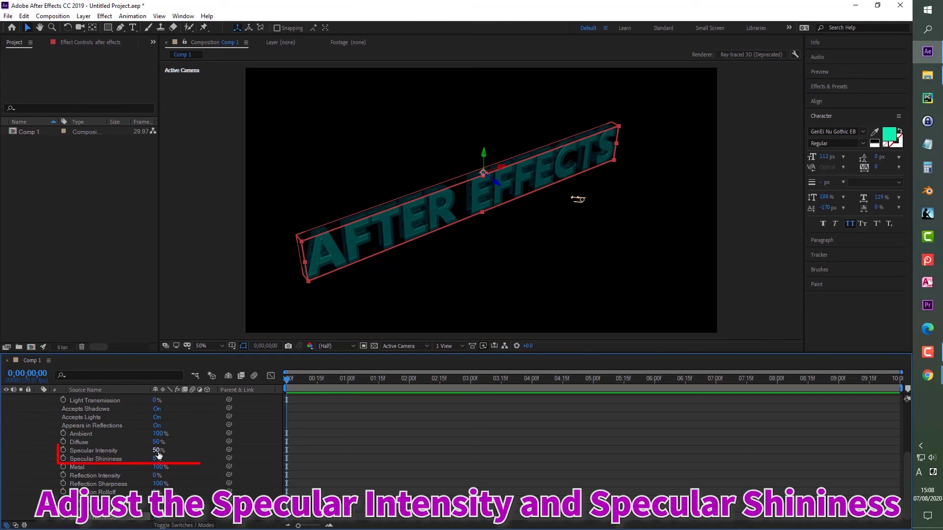
Set the 3D text material's specular intensity to 70% and its specular shininess to 35%
left_click_drag(157, 451, 179, 461)
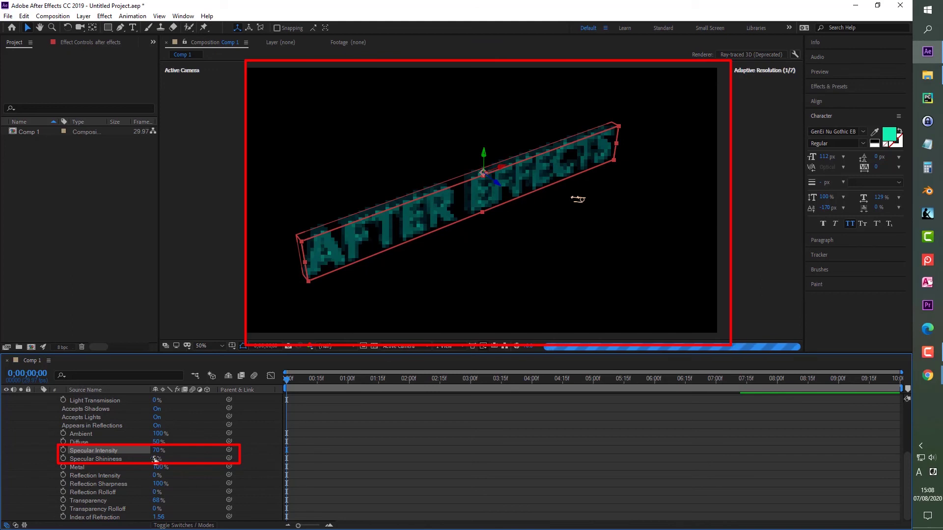
left_click(155, 460)
left_click_drag(156, 460, 166, 462)
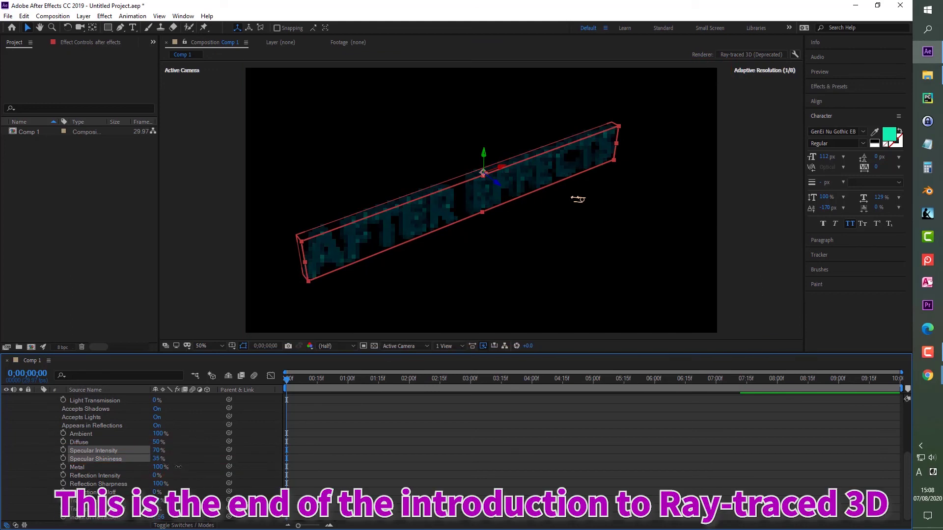